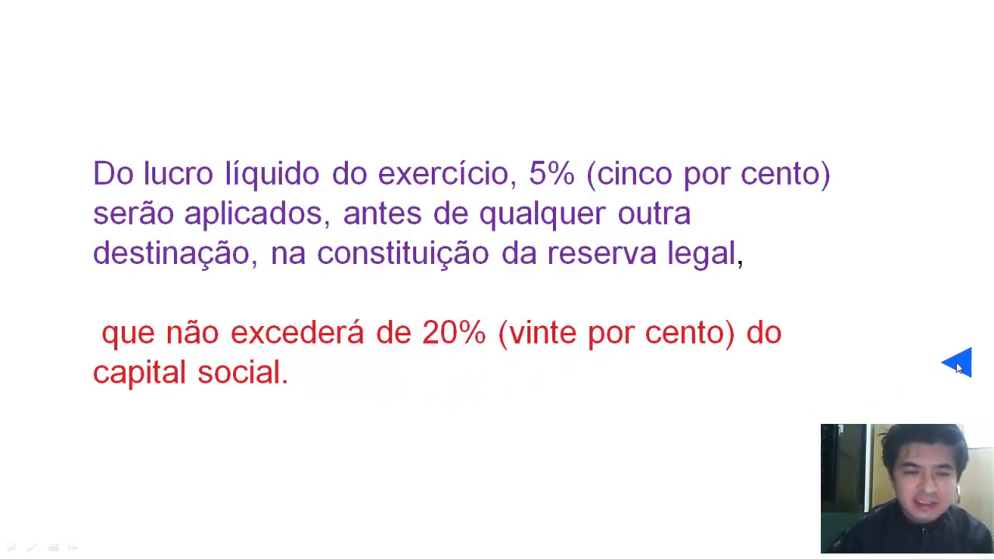
Step: Check the formula behind the 5% legal reserve amount in cell O4 of the Excel worksheet
key(Right)
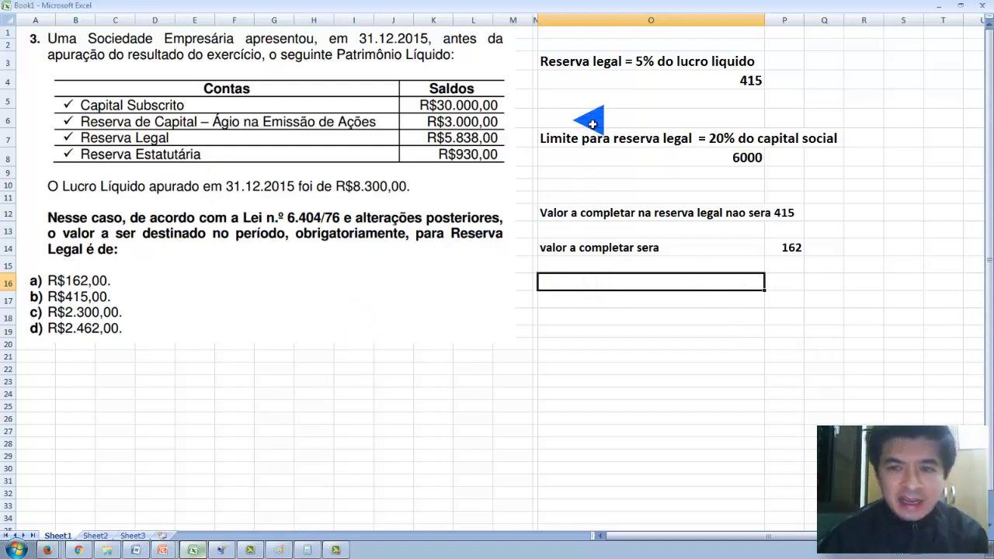
click(755, 81)
double_click(755, 81)
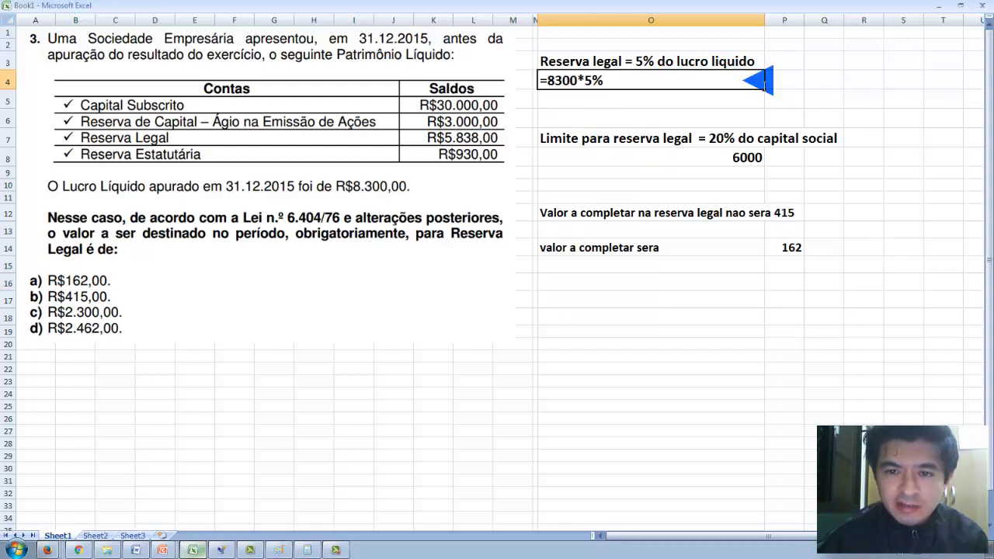
click(724, 100)
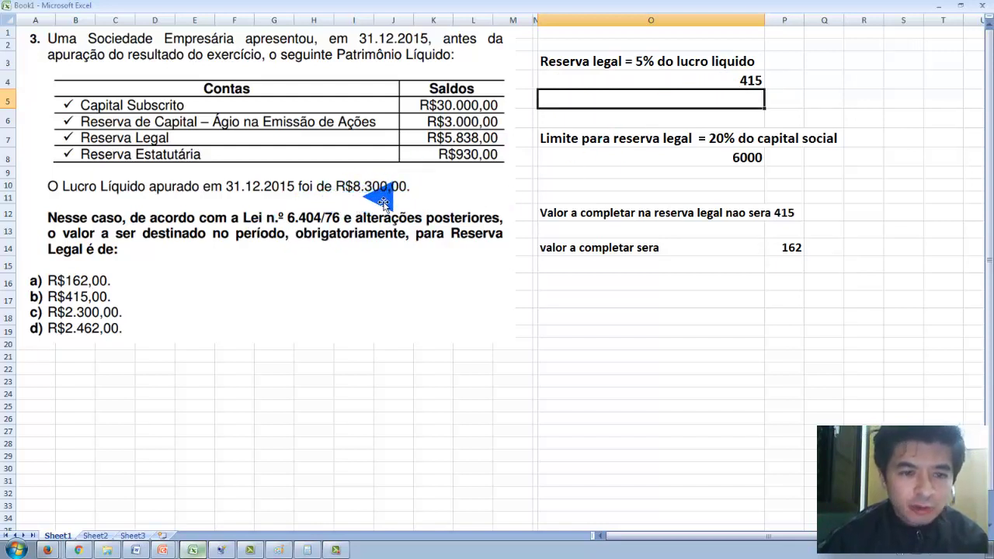
double_click(609, 87)
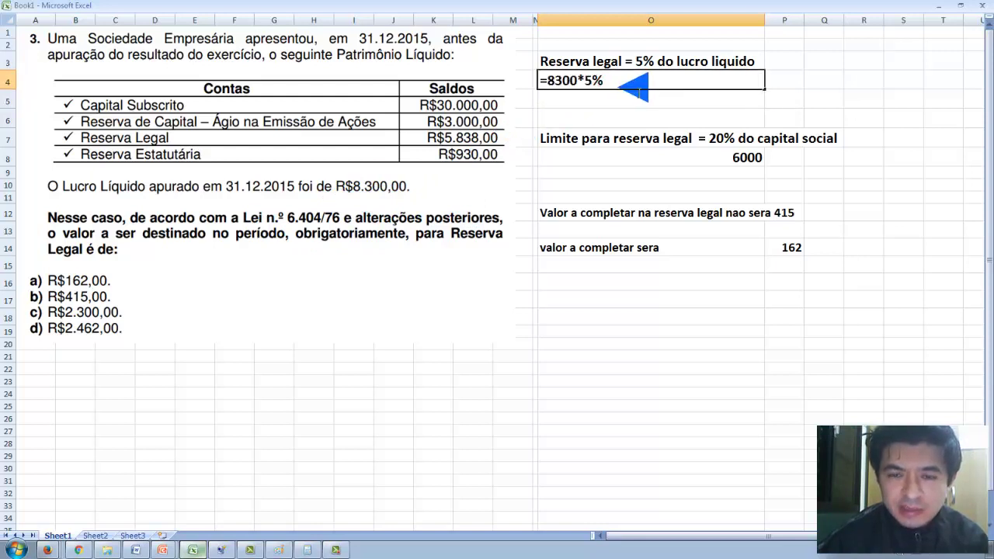
key(Return)
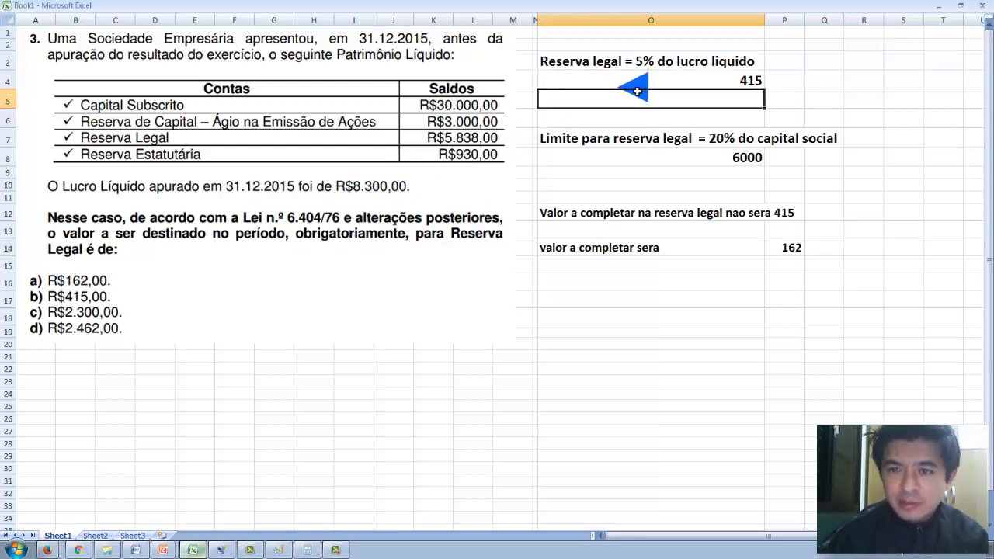
key(Up)
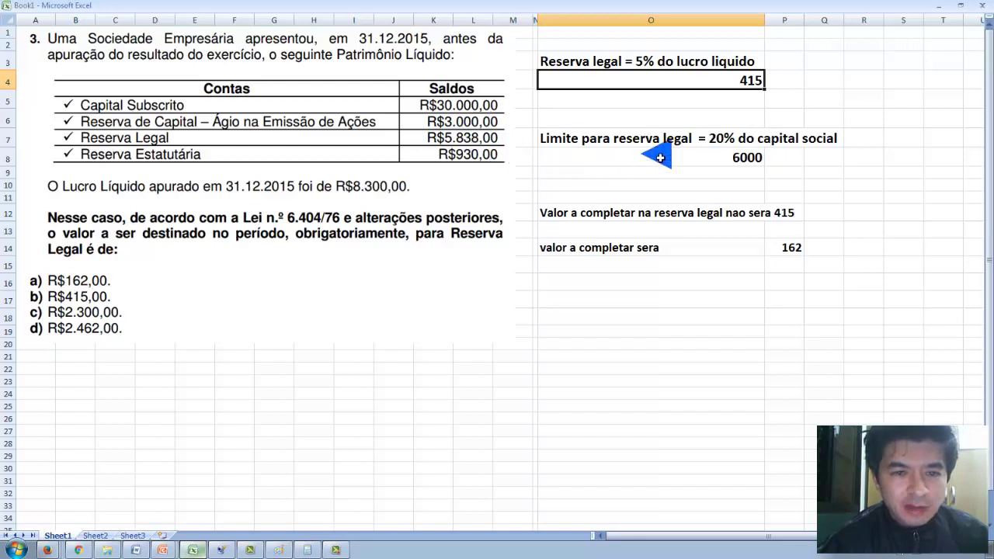
Step: Check the formula behind the legal reserve limit of 20% of share capital in cell O8
double_click(746, 157)
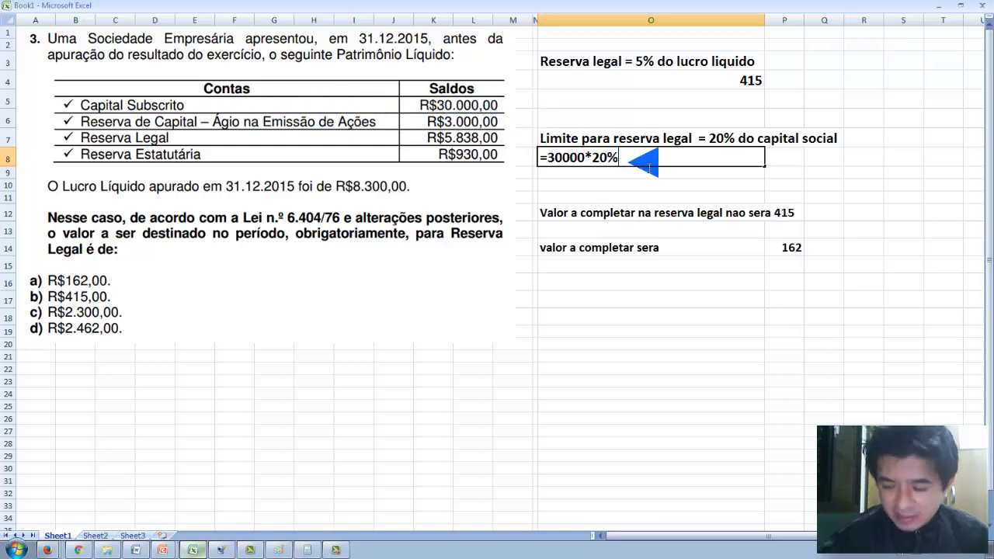
key(Return)
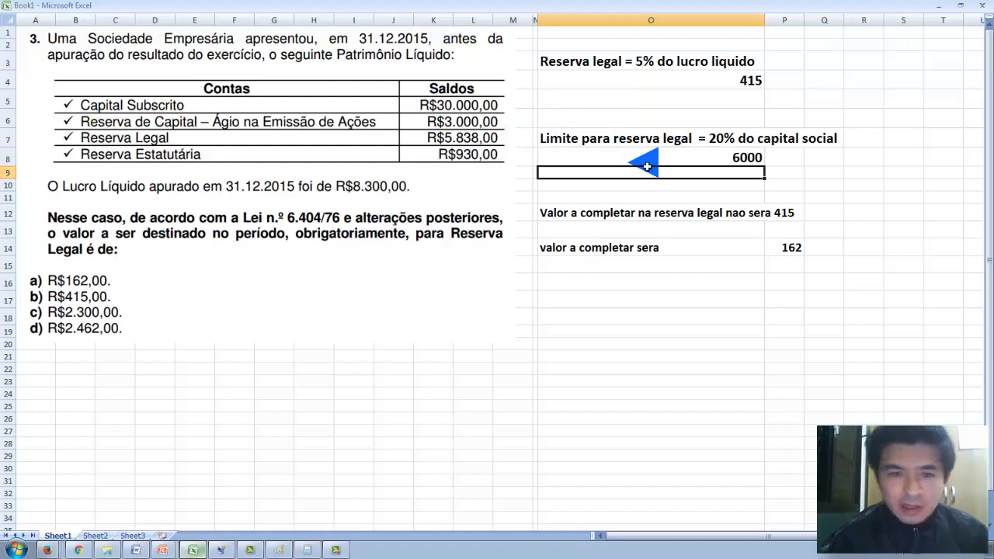
click(738, 159)
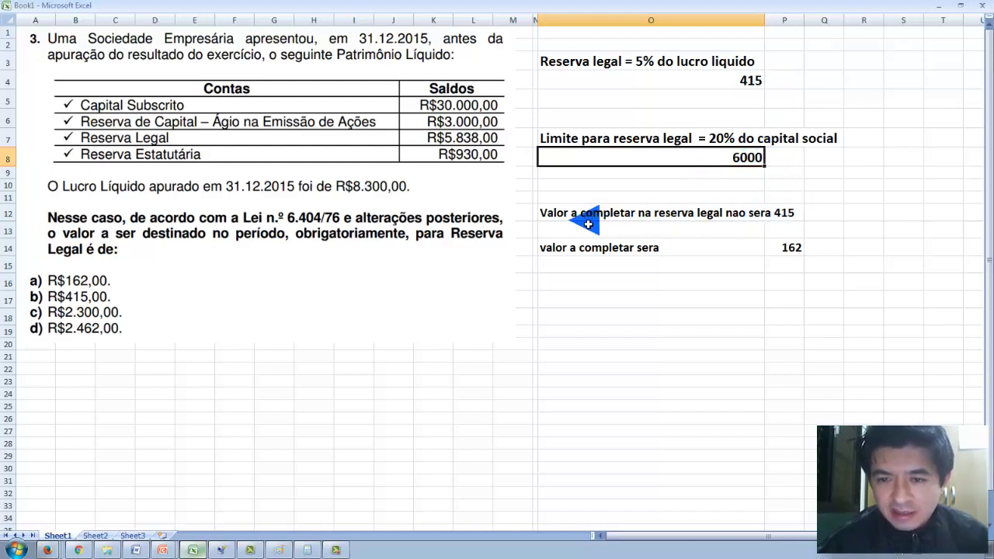
Step: Clear the row 12 note "Valor a completar na reserva legal nao sera 415" from cells O12 to Q12
click(802, 217)
click(821, 216)
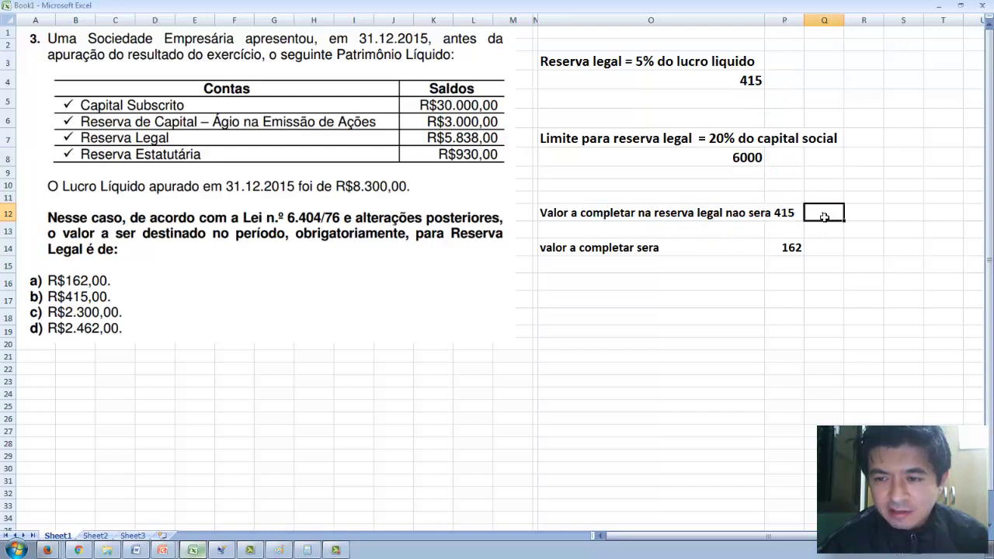
drag(821, 216, 657, 216)
right_click(646, 217)
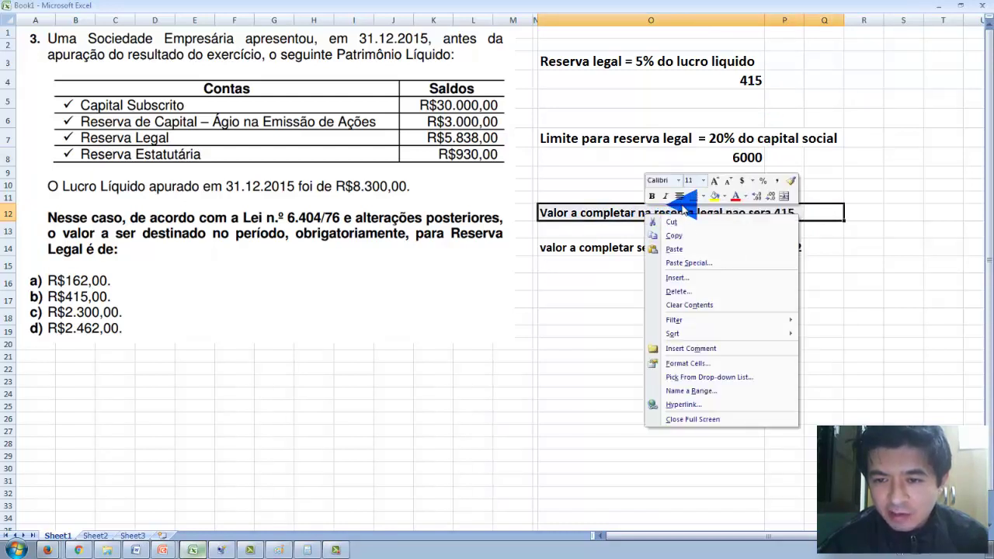
click(838, 212)
drag(824, 218, 644, 214)
key(Delete)
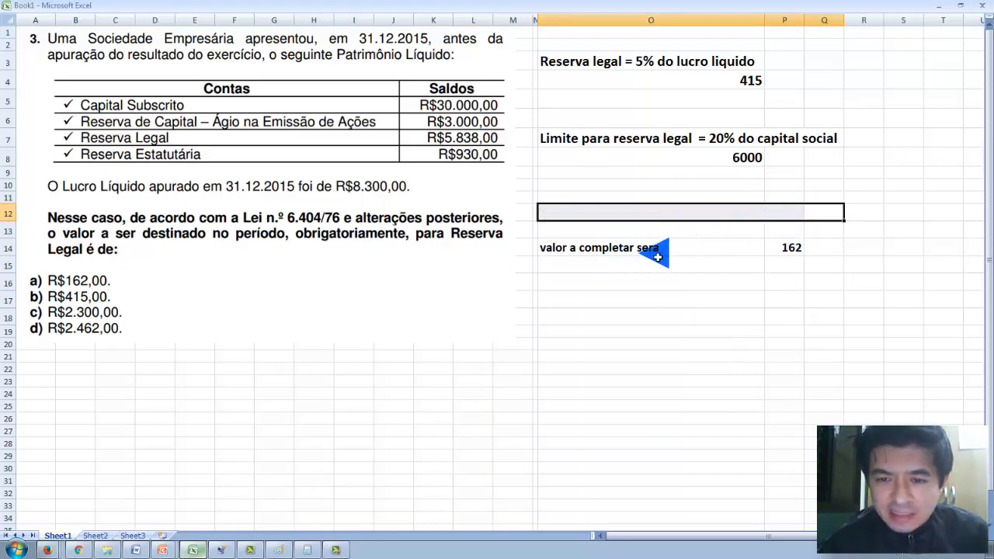
Step: Calculate the amount missing to reach the reserve limit in cell P17 with =6000-5838, and review that formula
click(769, 252)
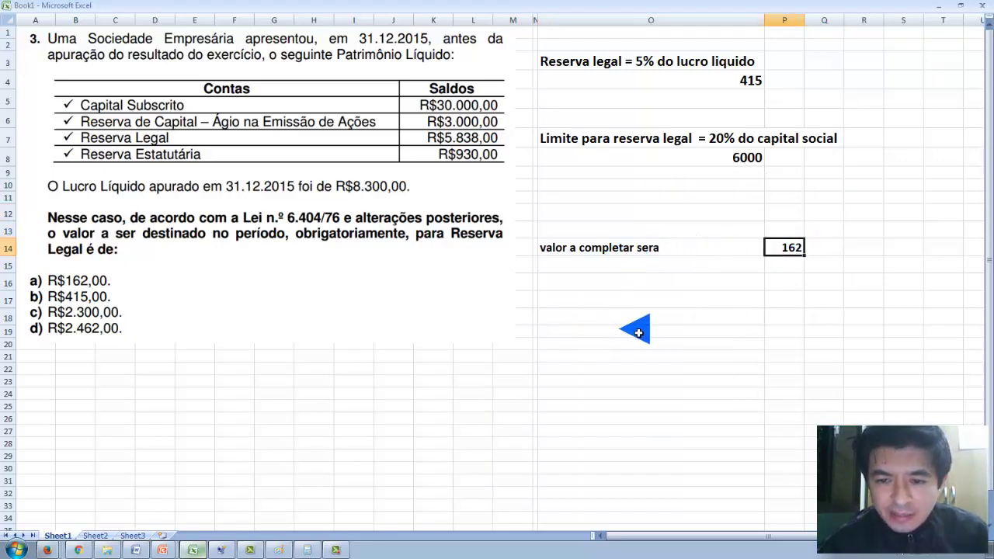
click(776, 303)
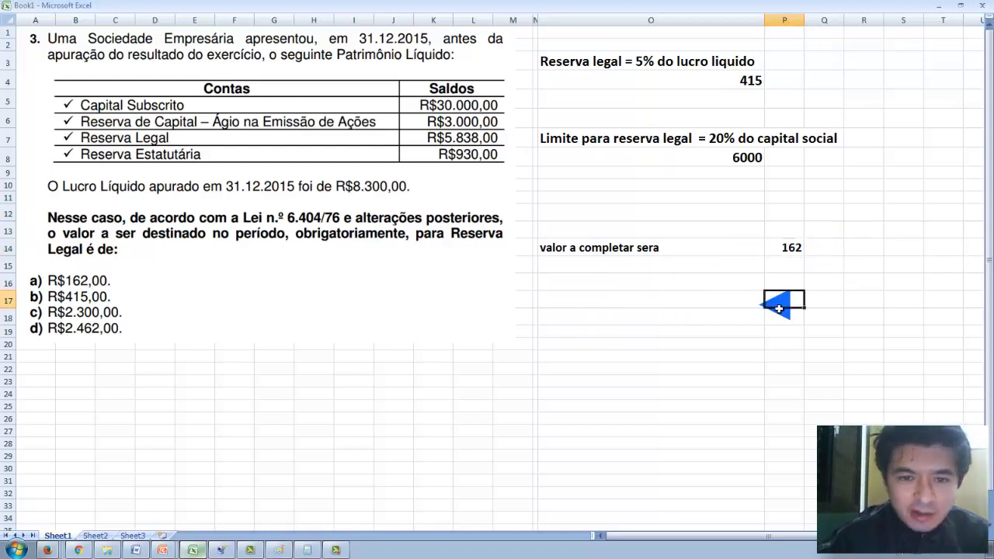
text(=)
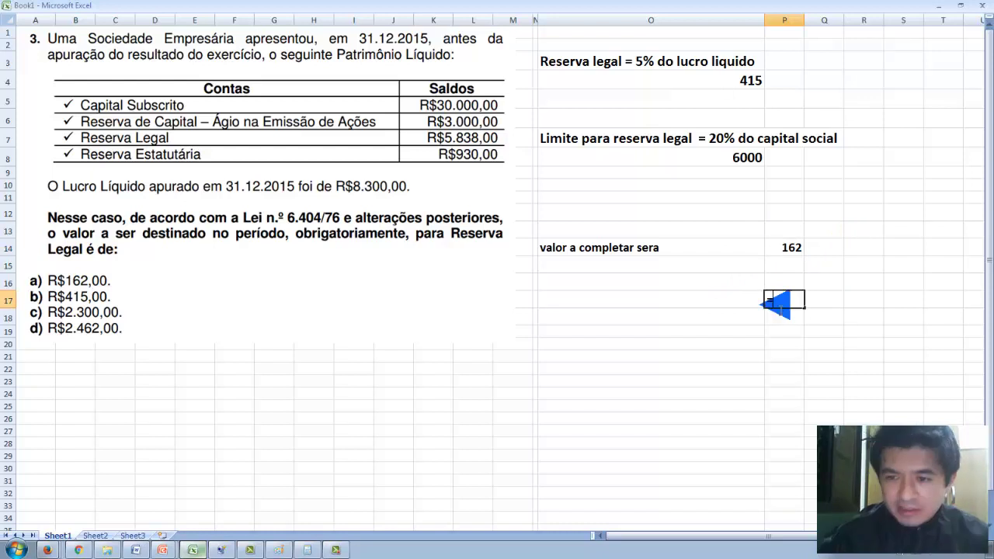
text(6000-5838)
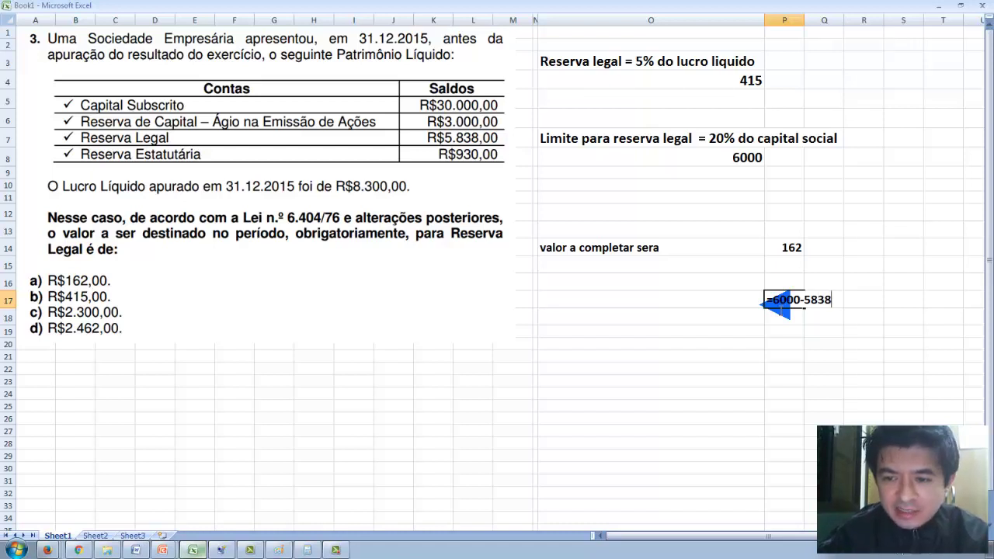
key(Return)
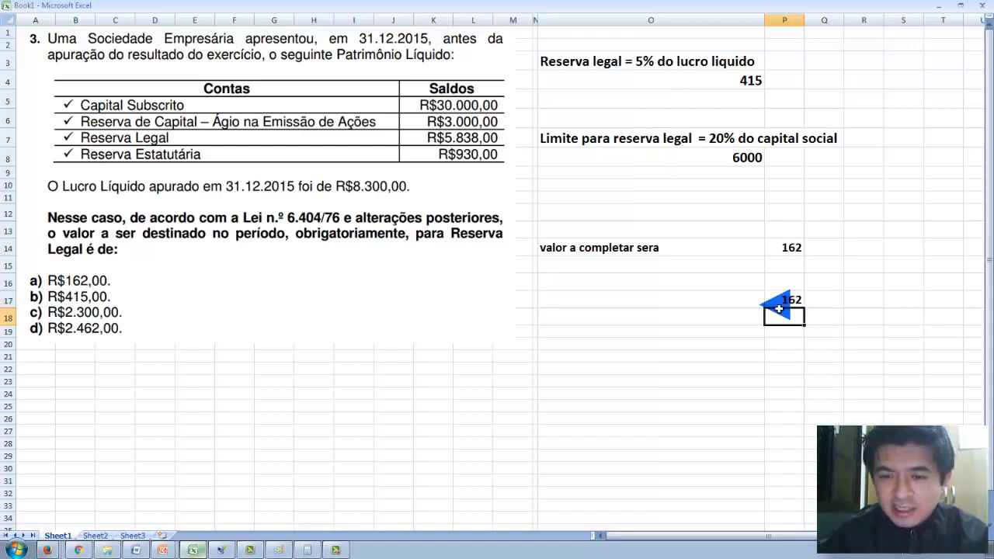
click(781, 302)
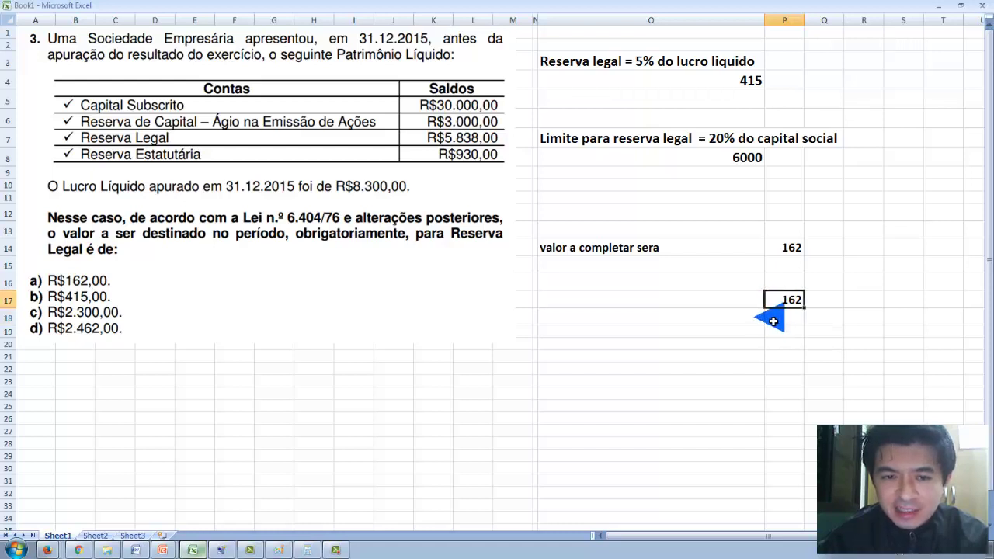
double_click(781, 303)
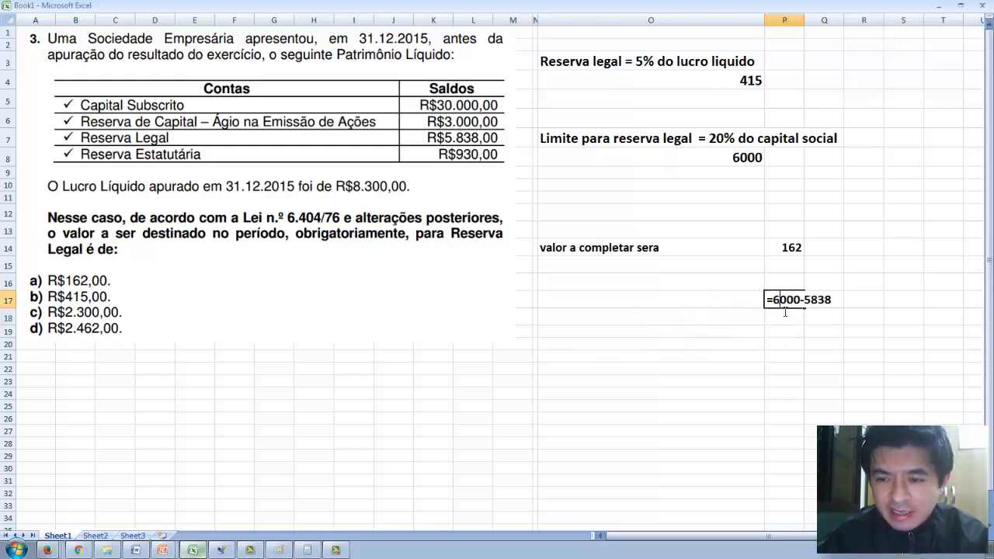
Step: Calculate =5838+162 in cell P19 and enlarge the font of the result
click(771, 335)
click(774, 334)
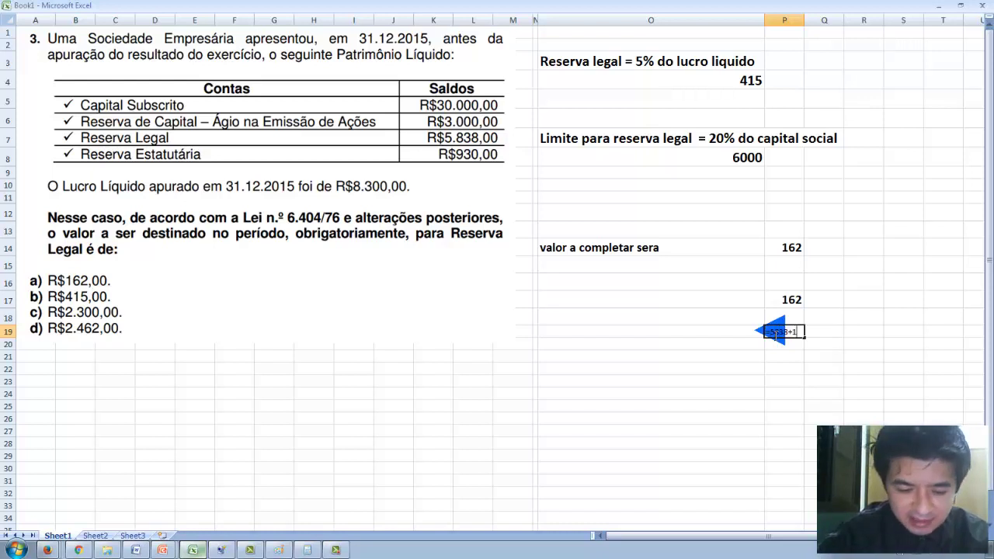
key(Return)
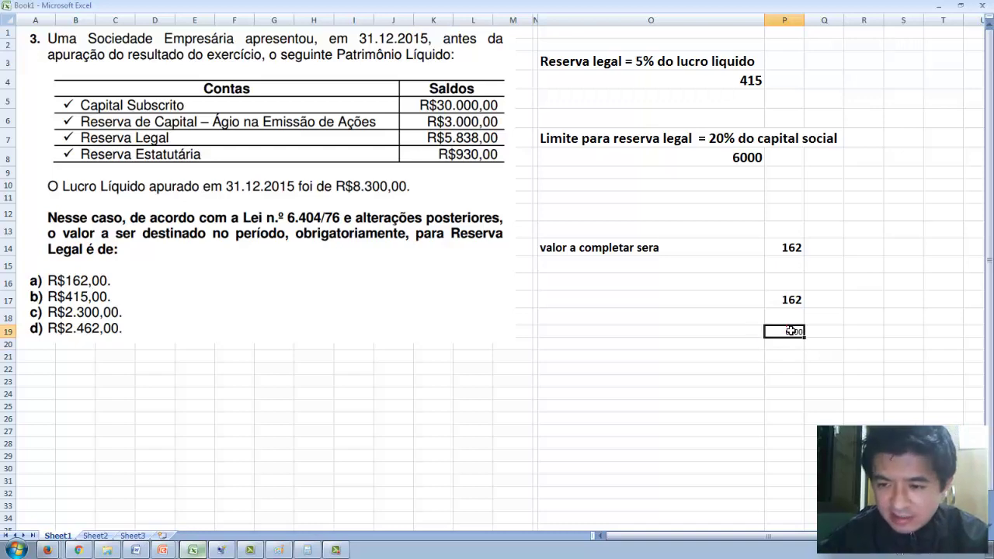
right_click(803, 333)
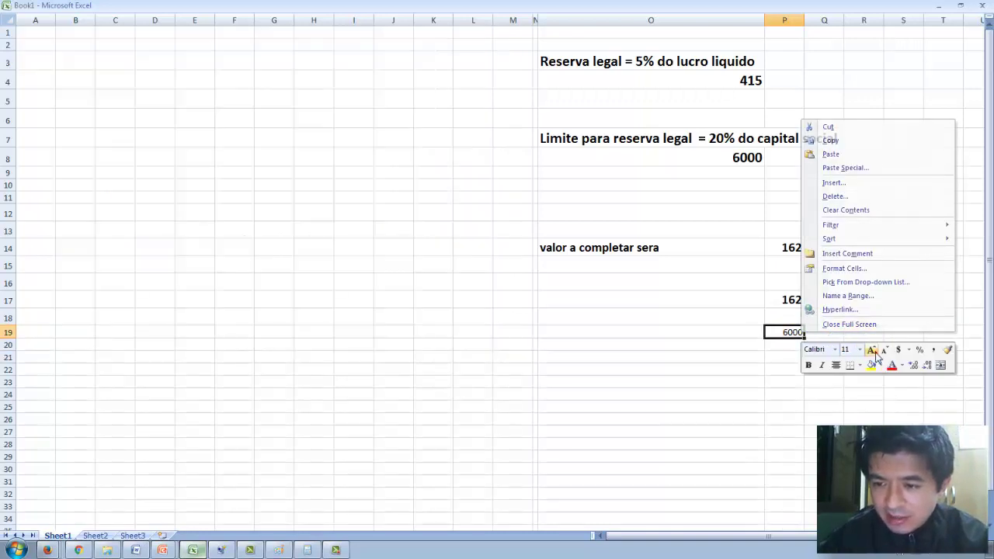
click(872, 351)
click(871, 352)
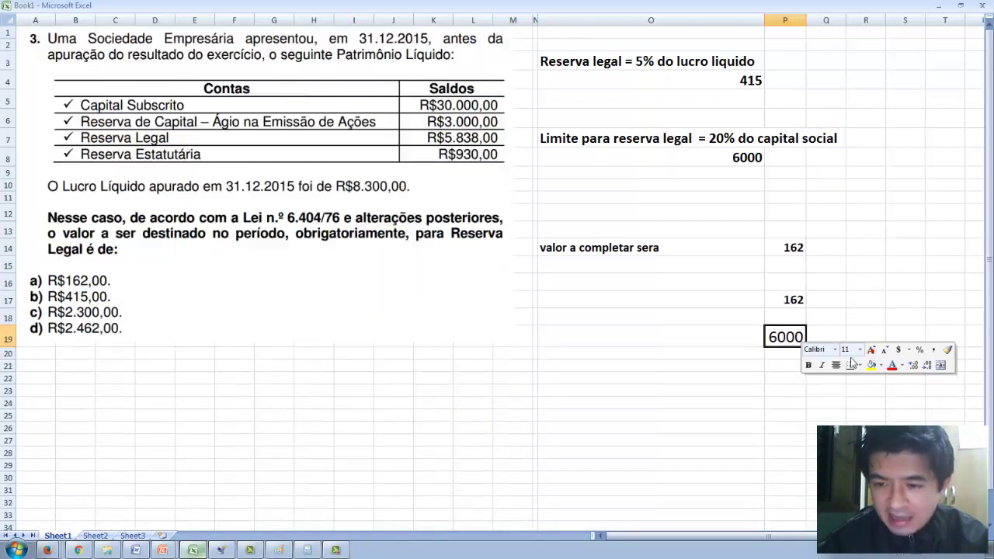
click(721, 378)
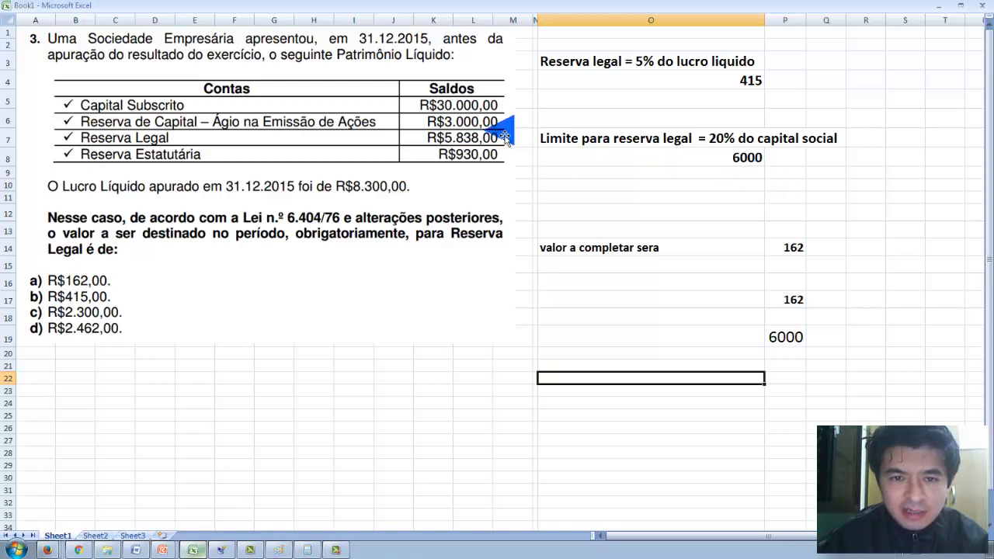
Step: Review the reserve limit formula in cell O8 and the addition formula in cell P19
double_click(746, 159)
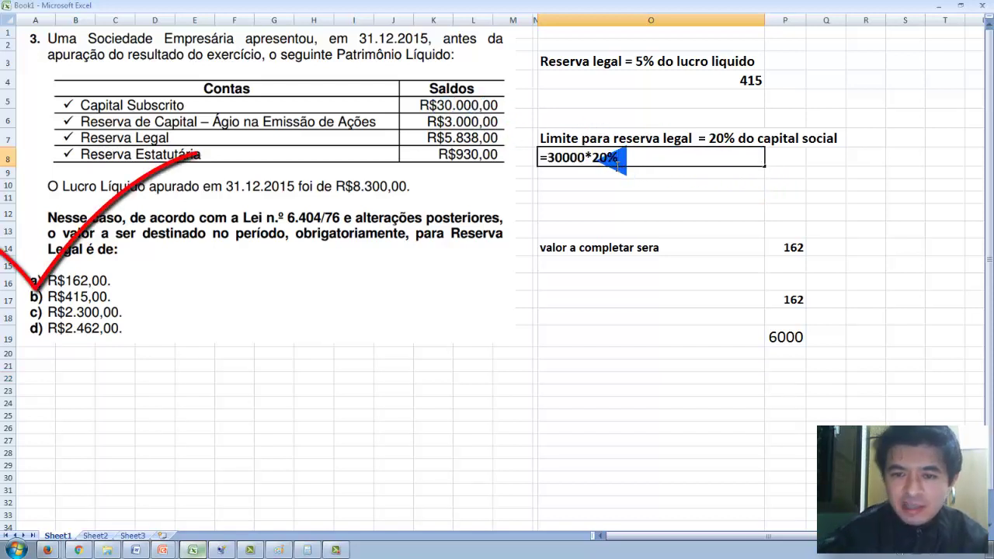
key(Return)
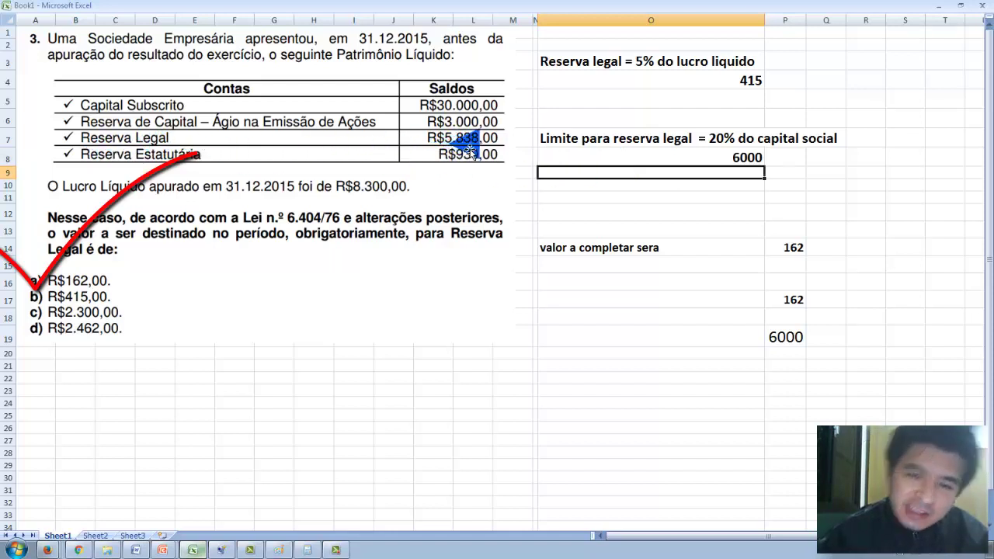
click(648, 390)
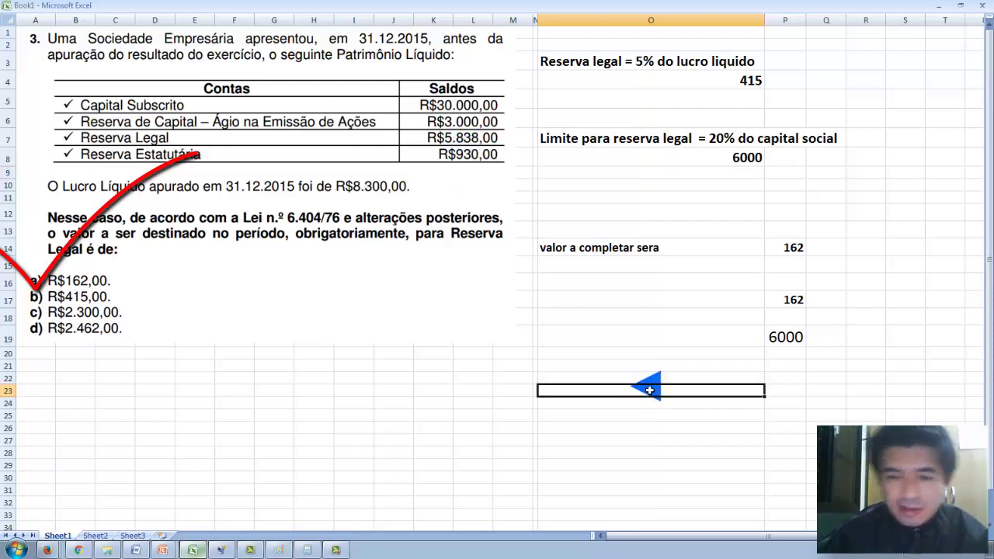
click(786, 338)
double_click(790, 340)
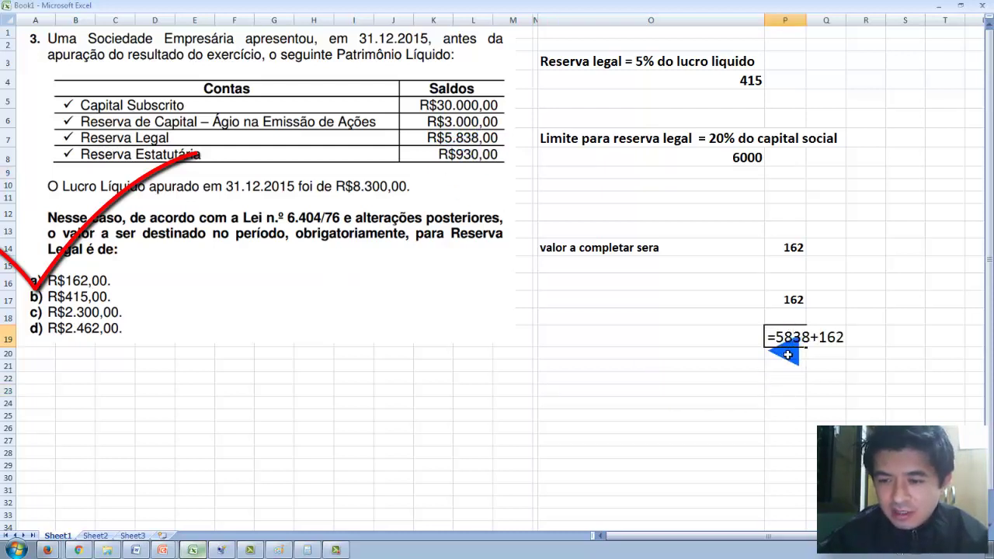
Step: Enter the formula =6000-5838 in cell P24, discarding any stray cell reference
click(772, 403)
text(6000)
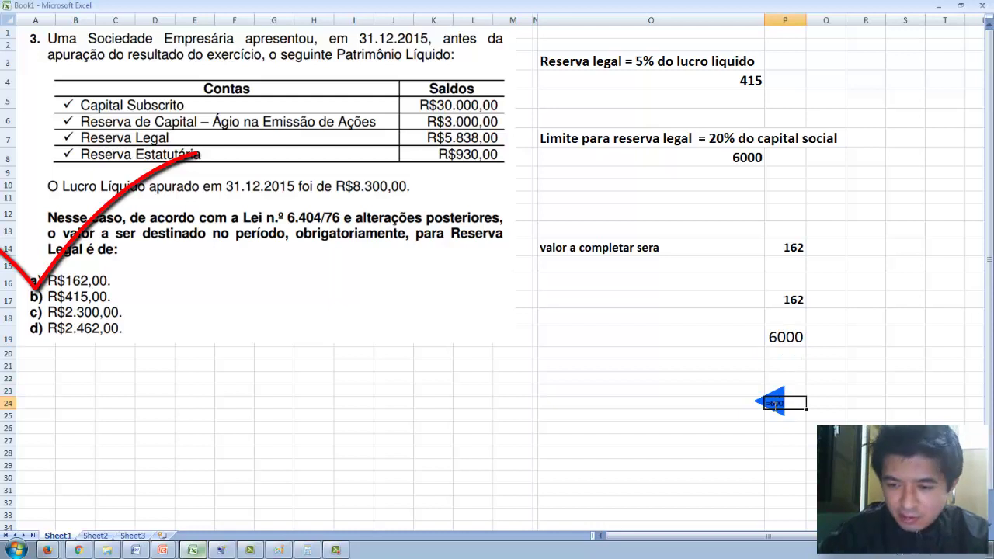
text(-5838)
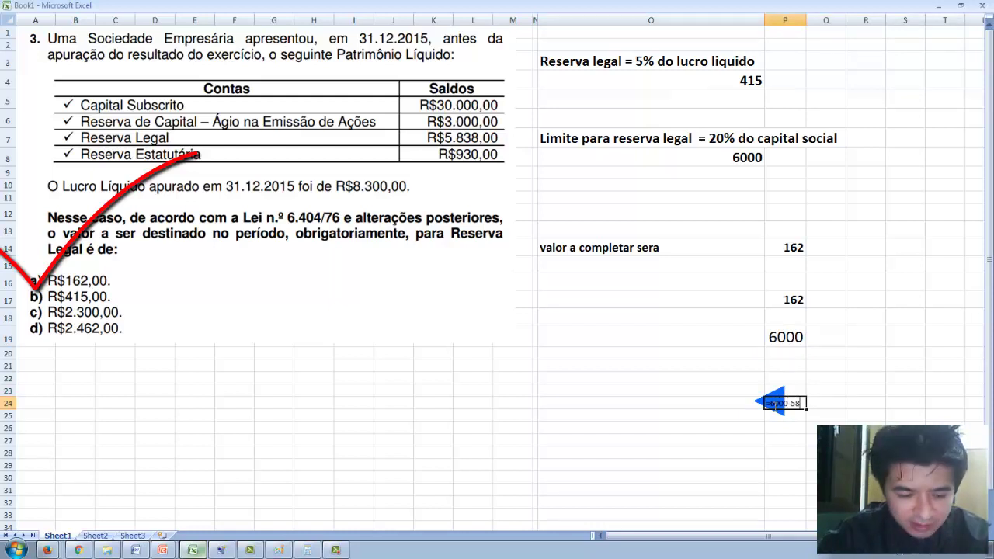
click(768, 403)
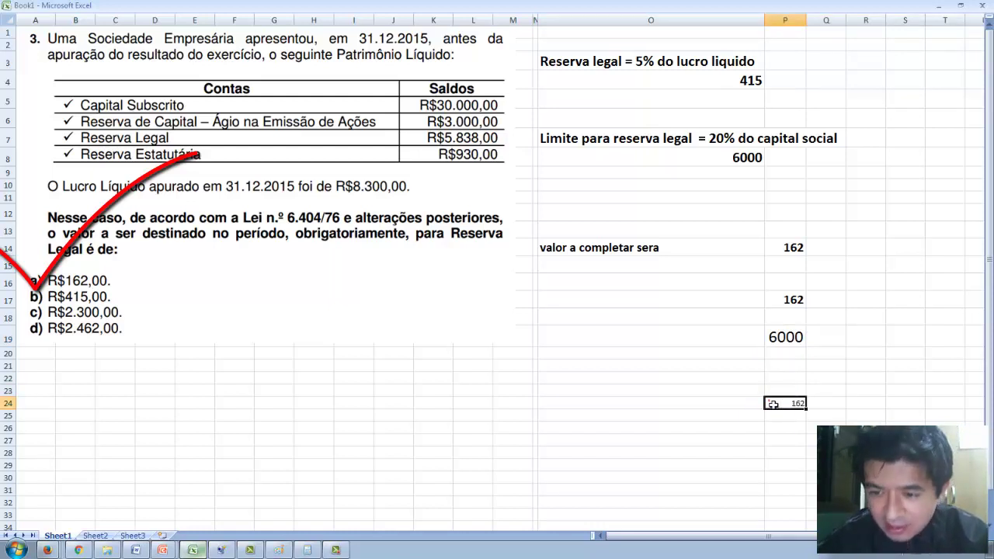
click(776, 418)
key(BackSpace)
key(BackSpace)
key(BackSpace)
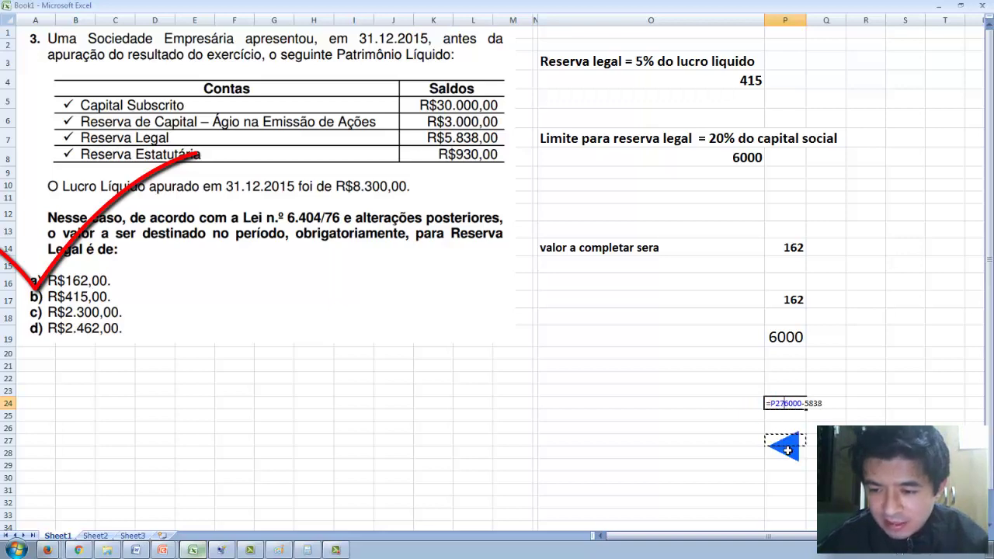
key(Return)
Step: Enlarge the font of cell P24 and open its formula =6000-5838 for editing
click(790, 408)
right_click(791, 408)
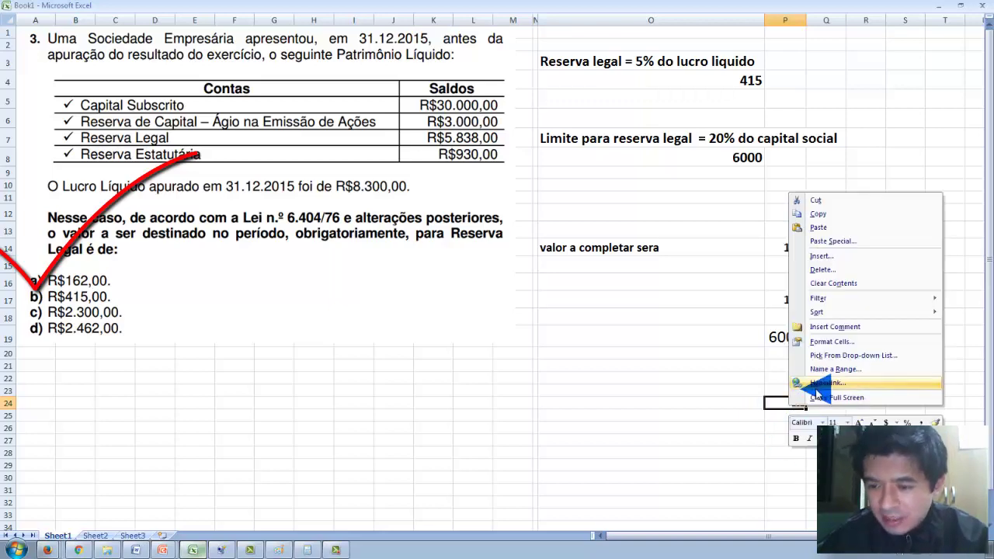
click(860, 422)
click(861, 422)
click(861, 422)
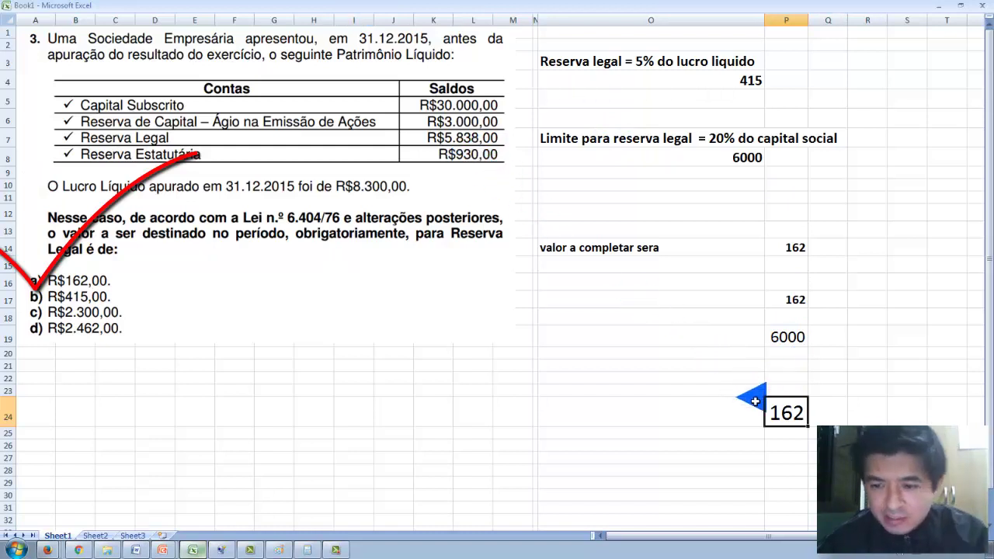
text(=6000-5838)
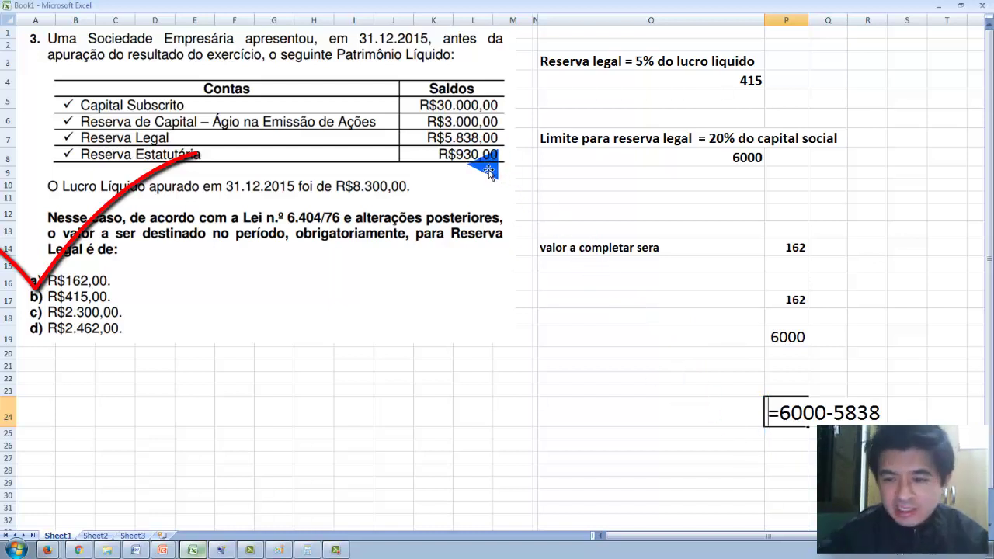
Step: Compare the subtraction formula in cell P24 with the 20% reserve limit formula in cell O8, closing each without edits
key(Return)
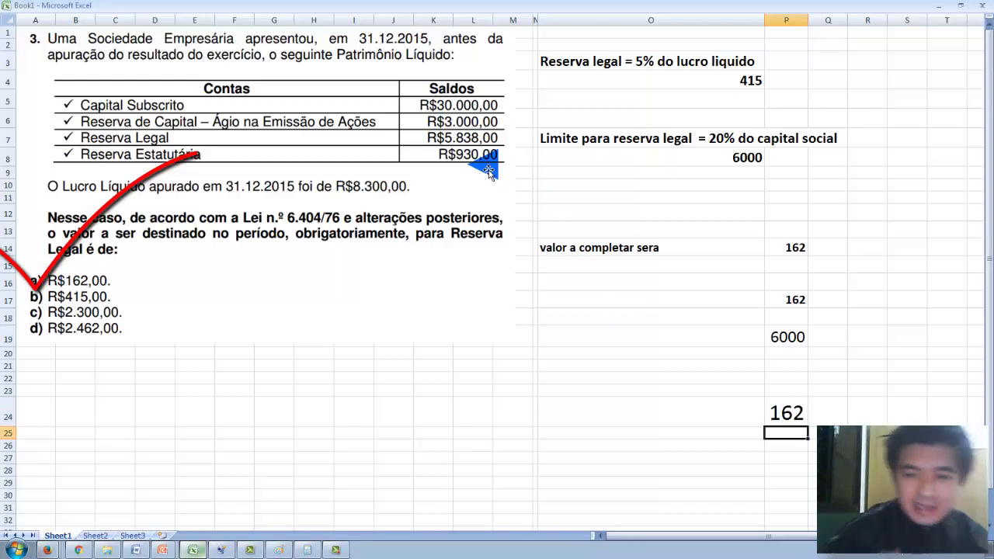
double_click(796, 415)
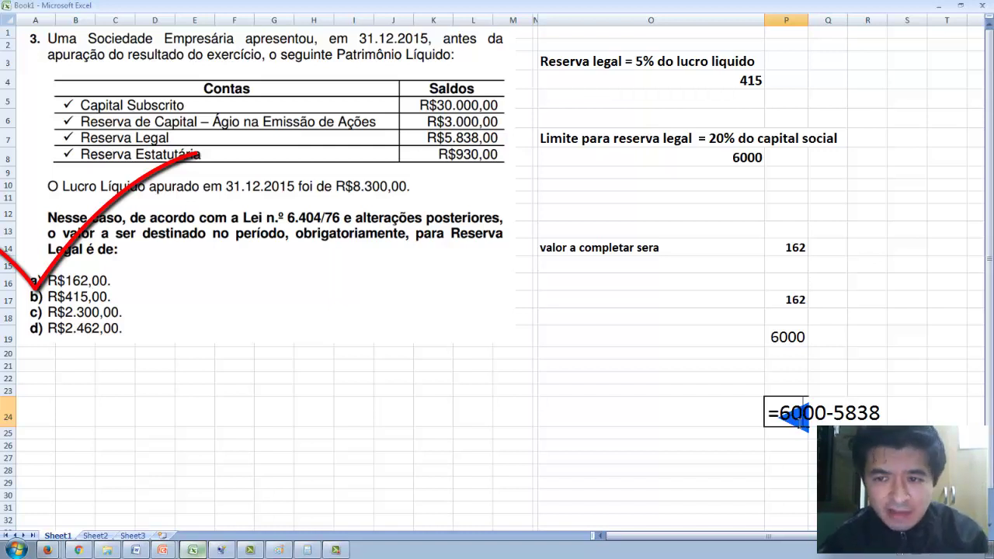
click(755, 165)
double_click(751, 163)
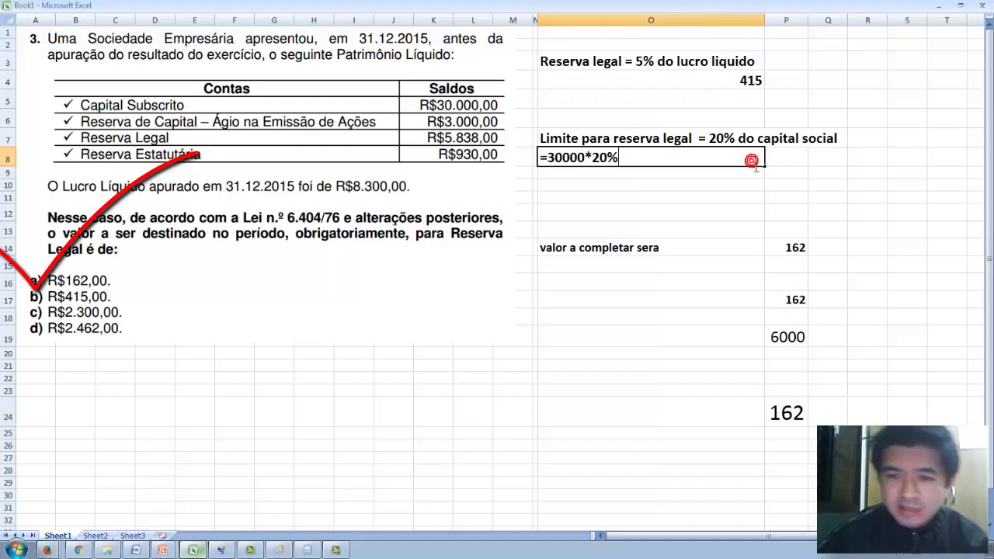
key(Return)
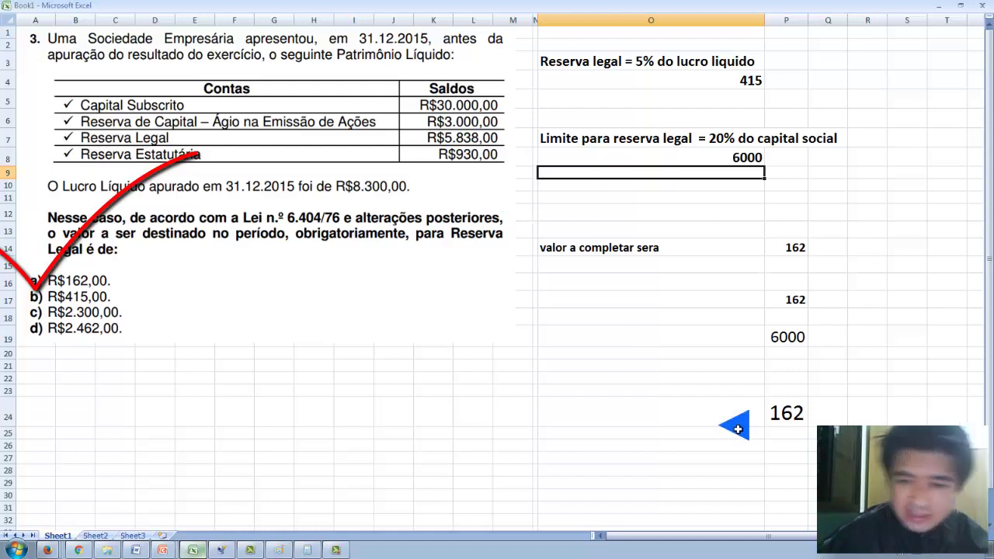
double_click(780, 413)
key(Return)
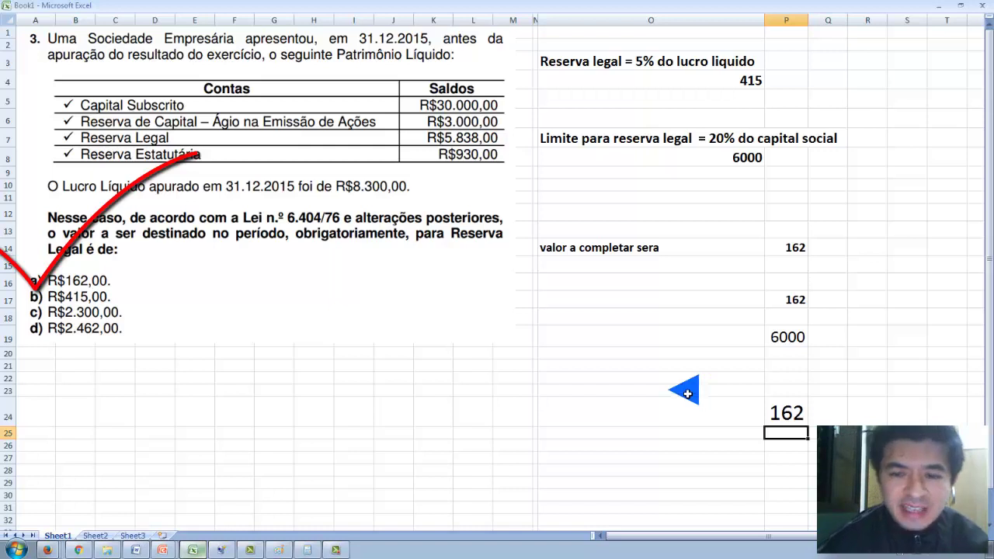
click(592, 324)
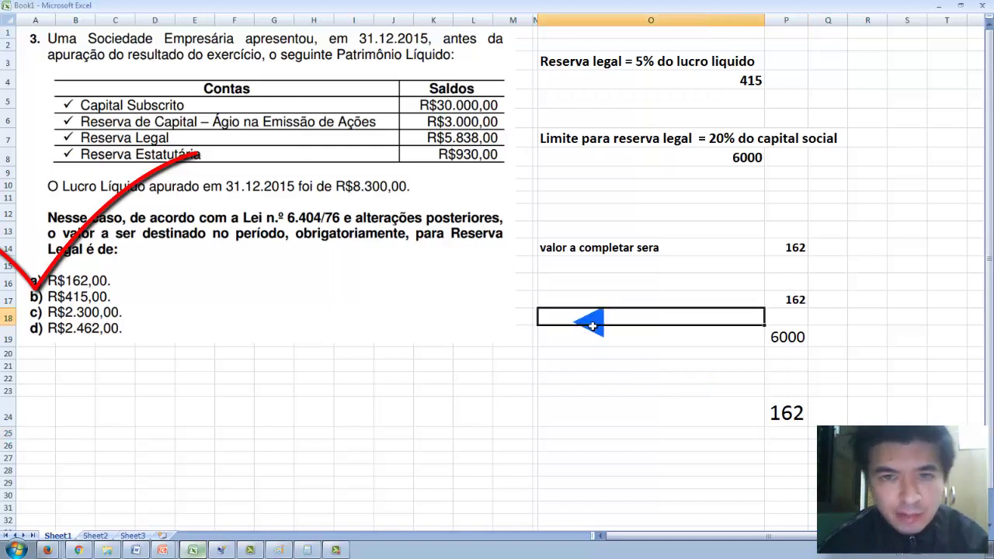